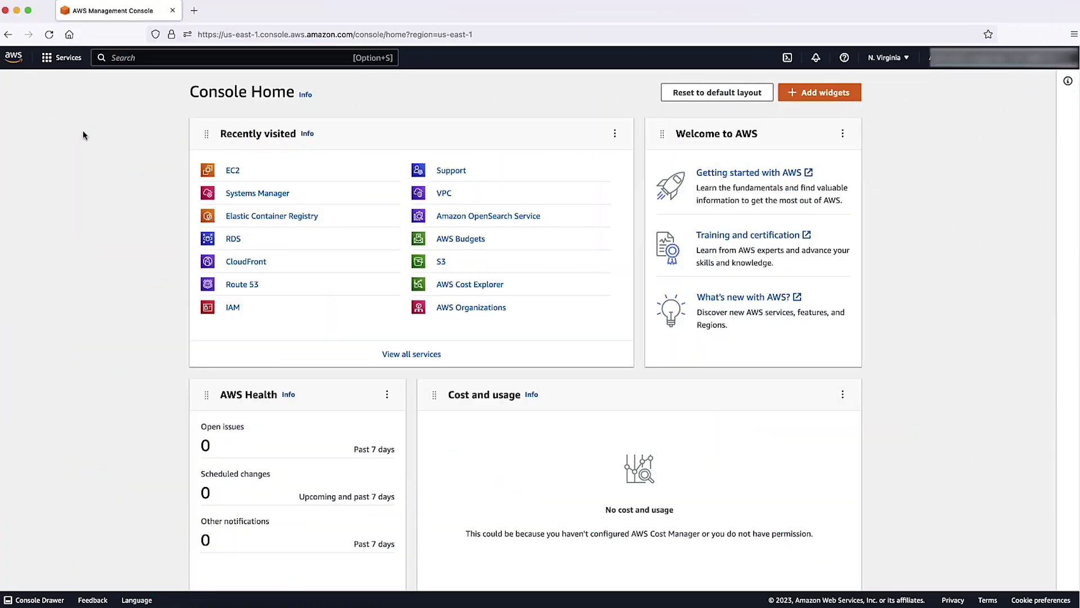
# Search for EC2 and list its instances, showing running windows-pem and AL2
pyautogui.click(140, 58)
pyautogui.write('ec2')
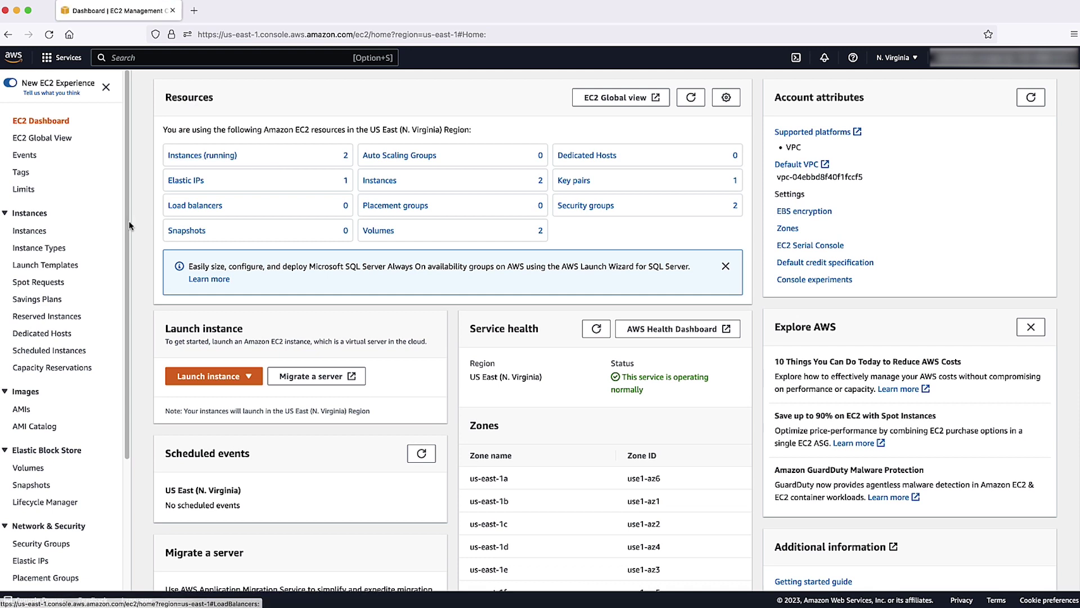
pyautogui.click(43, 234)
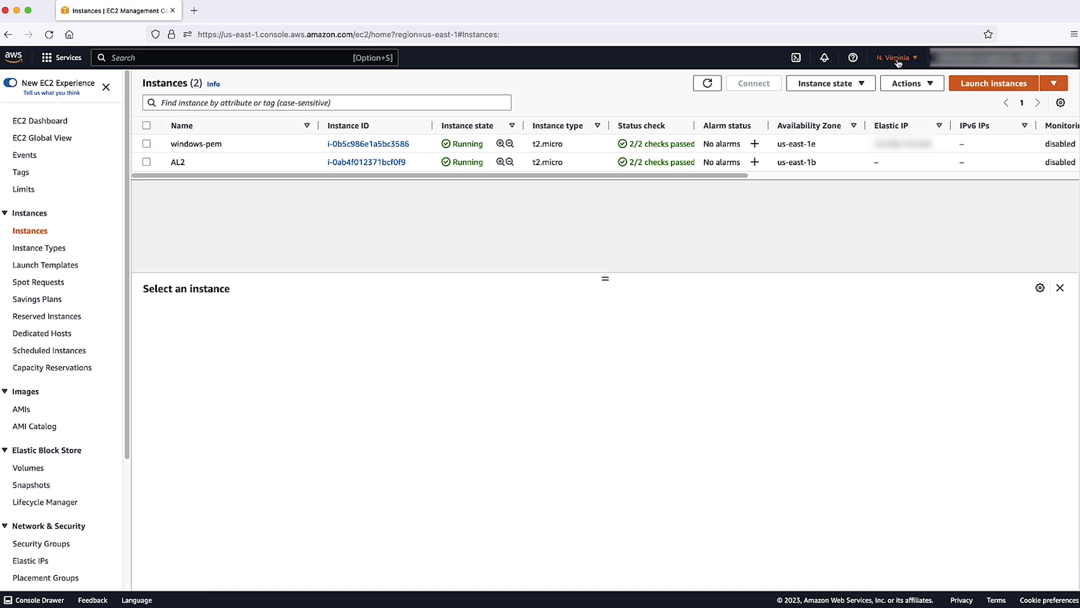
# Start a new instance launch named demo using Amazon Linux 2 on t2.micro
pyautogui.click(979, 82)
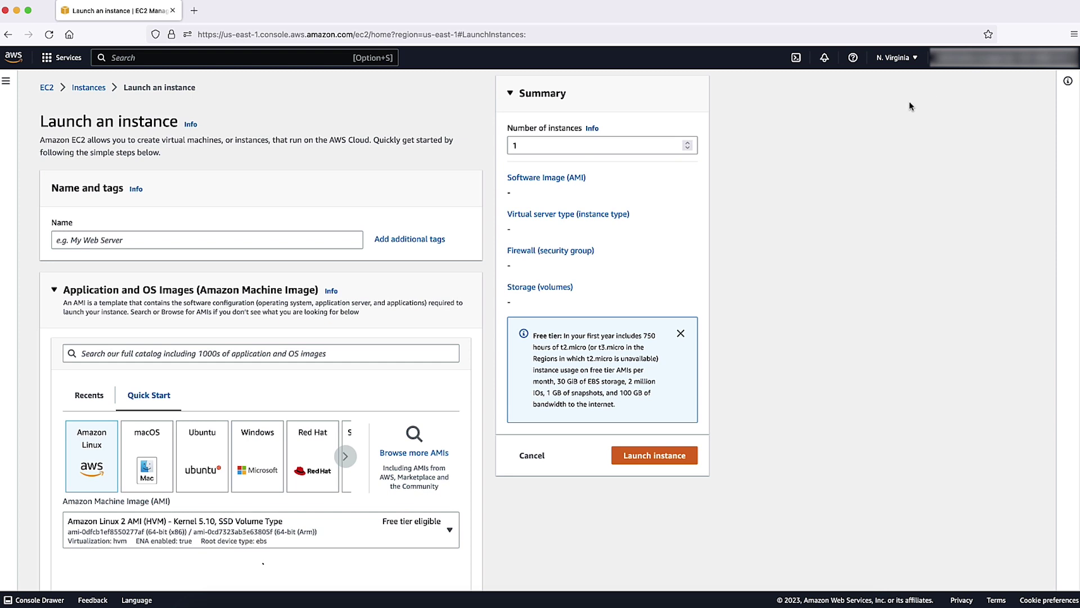
pyautogui.click(337, 244)
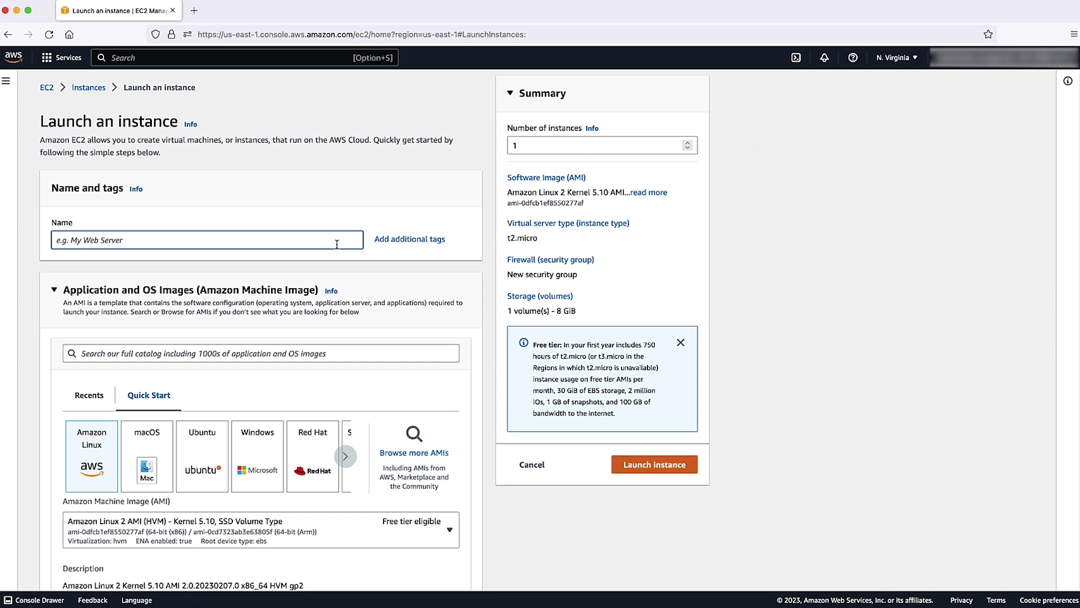
pyautogui.write('demo')
pyautogui.click(85, 462)
pyautogui.scroll(-2, 85, 462)
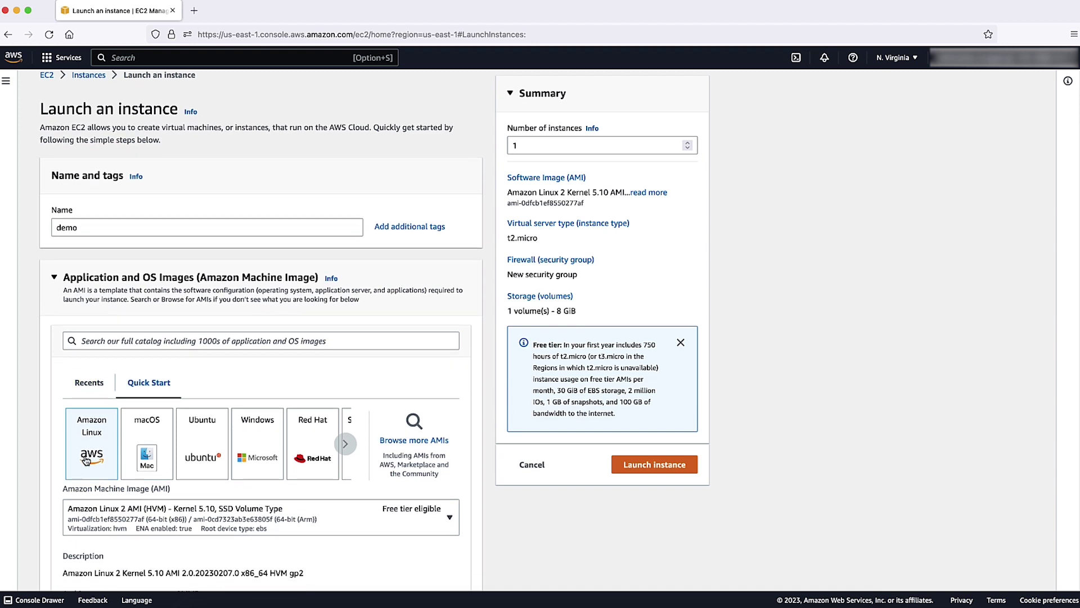
pyautogui.scroll(-2, 85, 460)
pyautogui.scroll(-2, 86, 458)
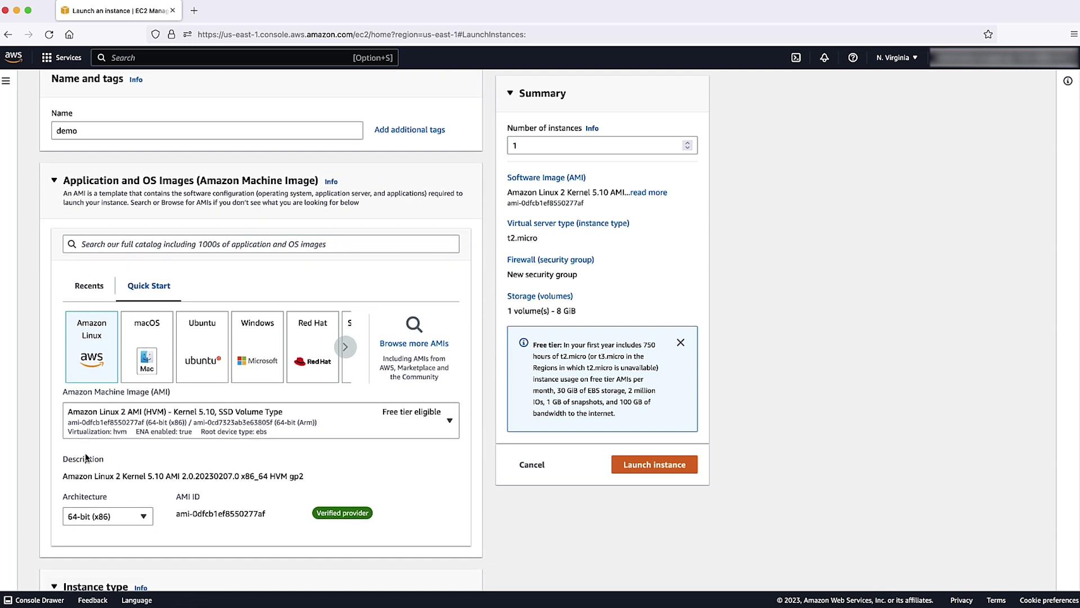
pyautogui.scroll(-2, 85, 458)
pyautogui.scroll(-2, 85, 459)
pyautogui.scroll(-2, 86, 458)
pyautogui.scroll(-1, 86, 458)
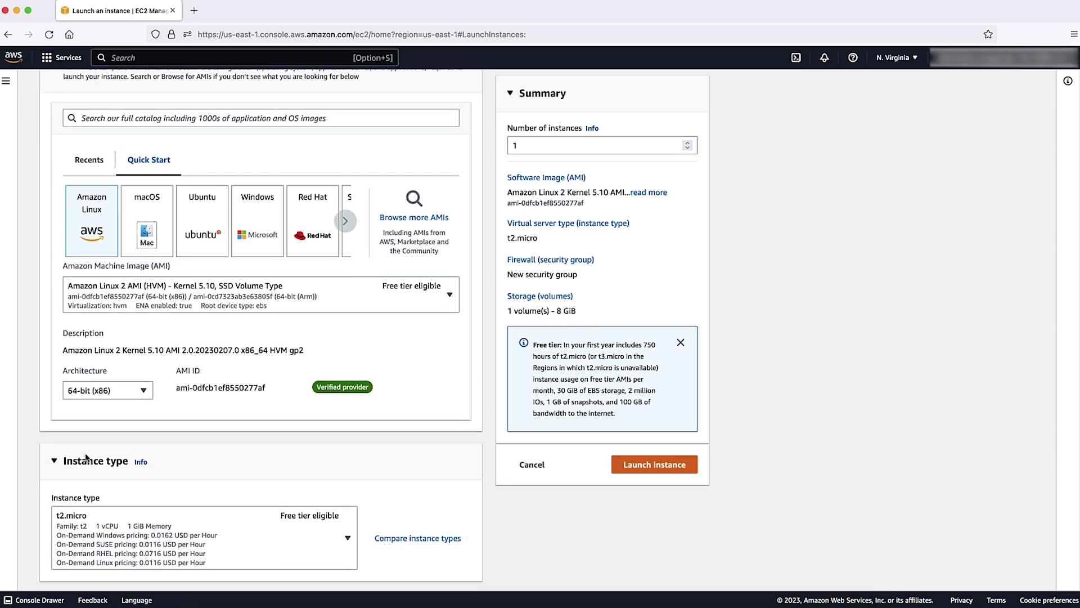
pyautogui.scroll(-1, 85, 458)
pyautogui.scroll(-2, 85, 457)
pyautogui.scroll(-1, 85, 455)
pyautogui.scroll(-2, 86, 456)
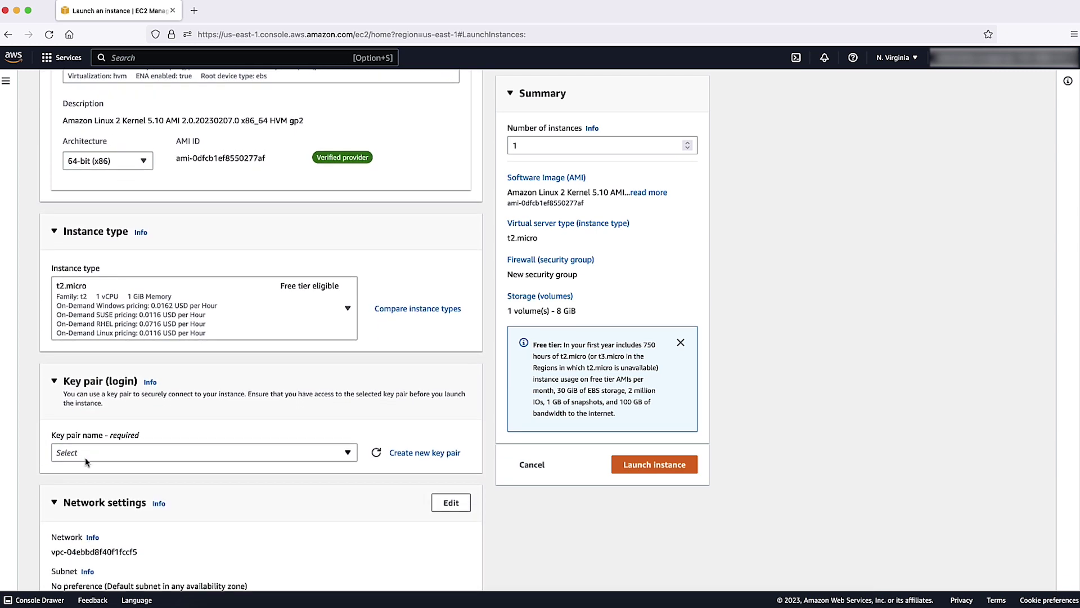
# Choose the kcv key pair and keep the default VPC in network settings
pyautogui.click(87, 456)
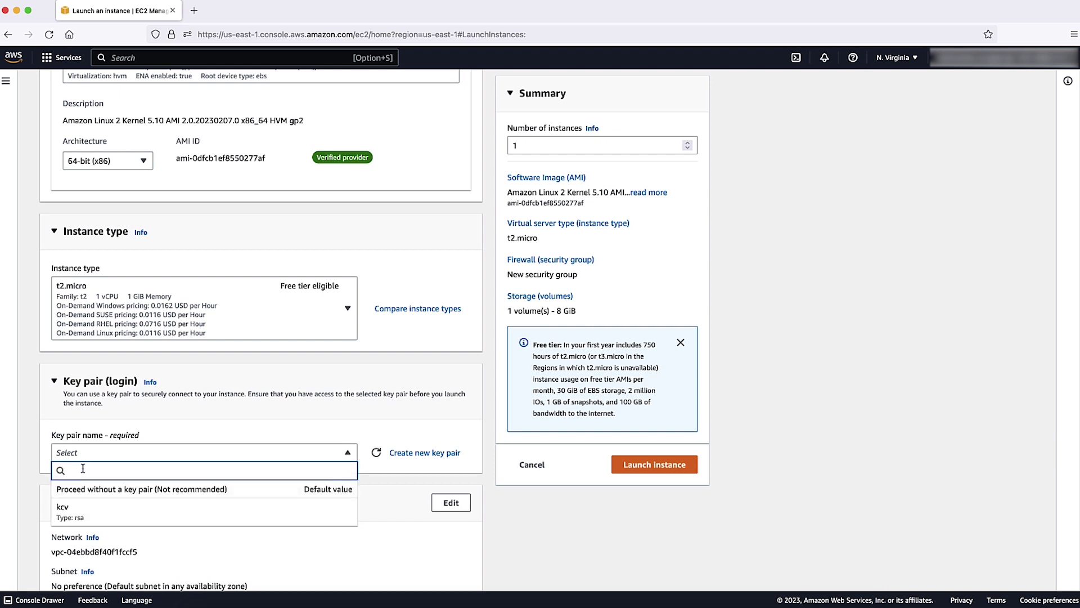
pyautogui.click(72, 511)
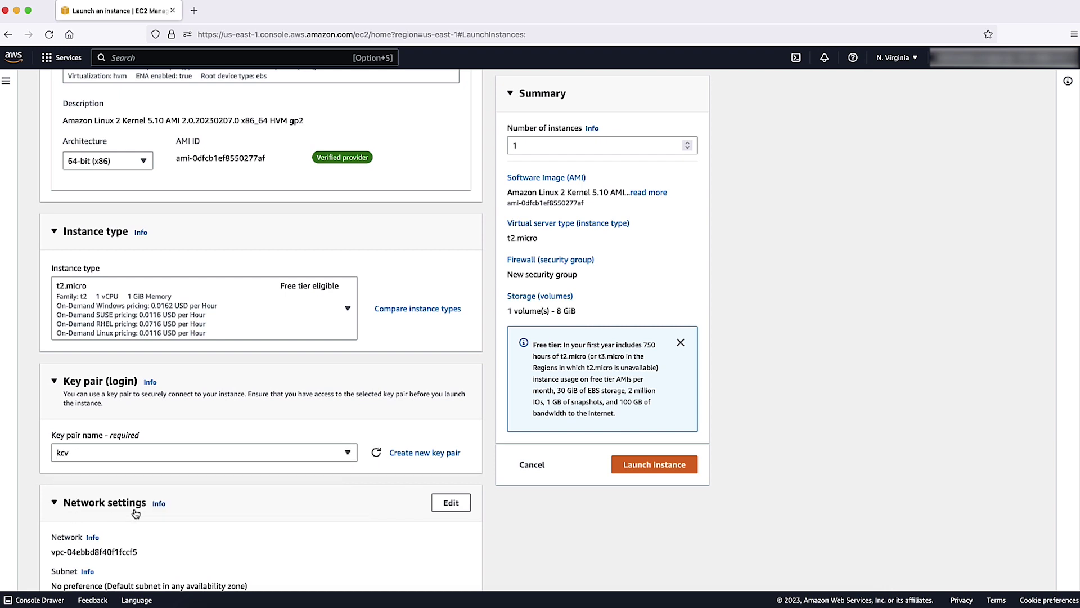
pyautogui.click(443, 506)
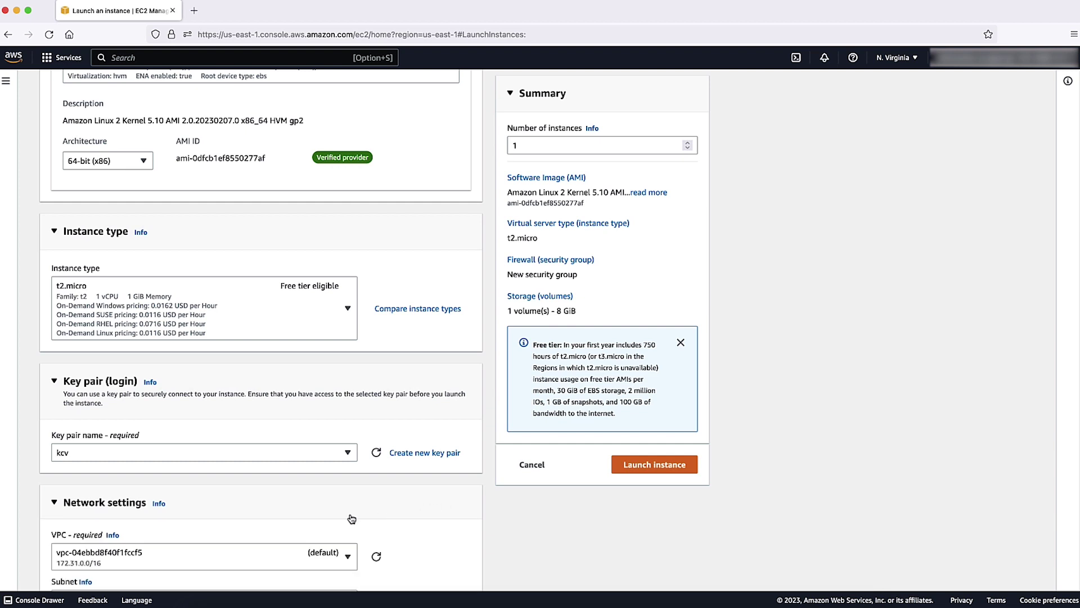
pyautogui.click(217, 557)
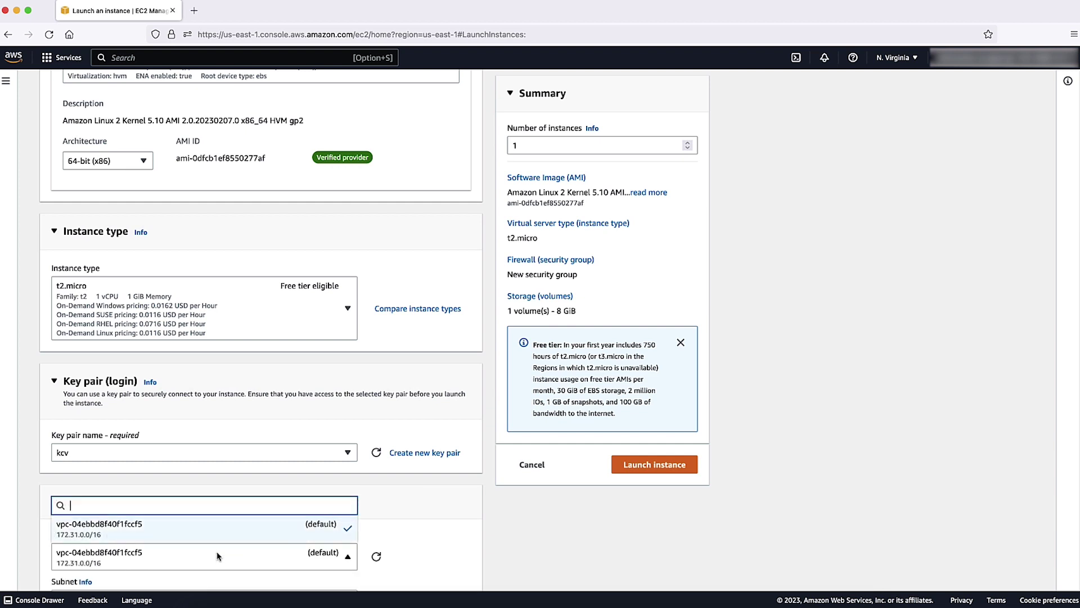
pyautogui.click(156, 528)
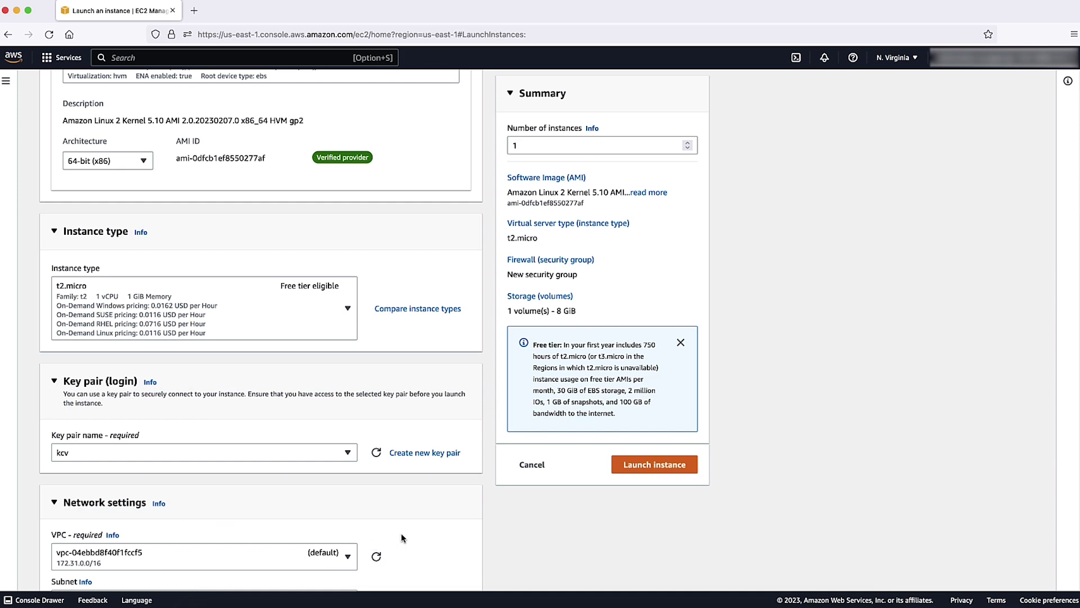
pyautogui.scroll(-2, 400, 539)
pyautogui.scroll(-3, 400, 539)
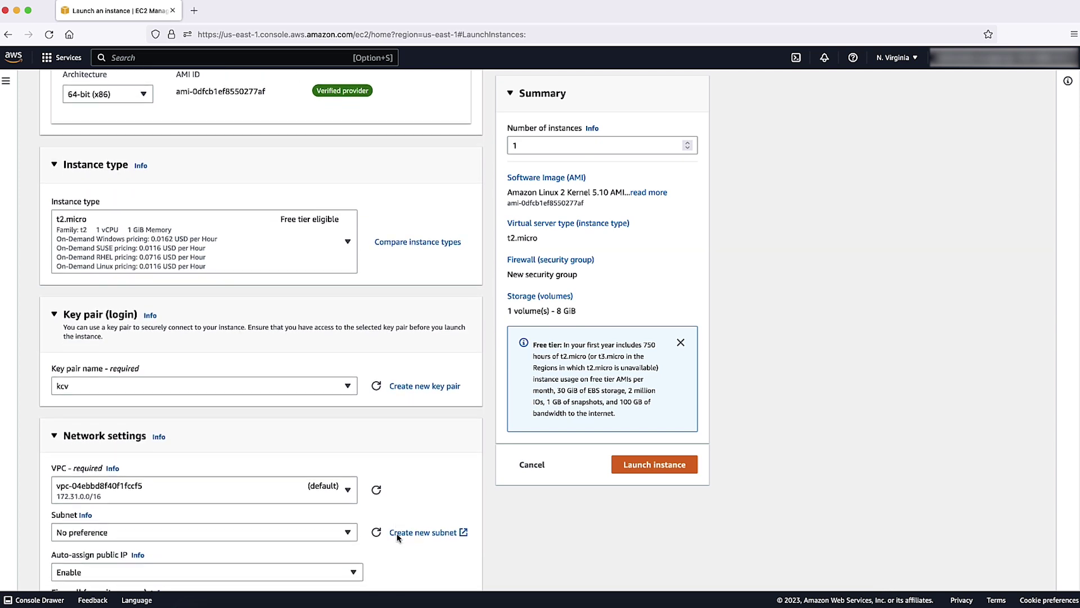
pyautogui.scroll(-2, 397, 538)
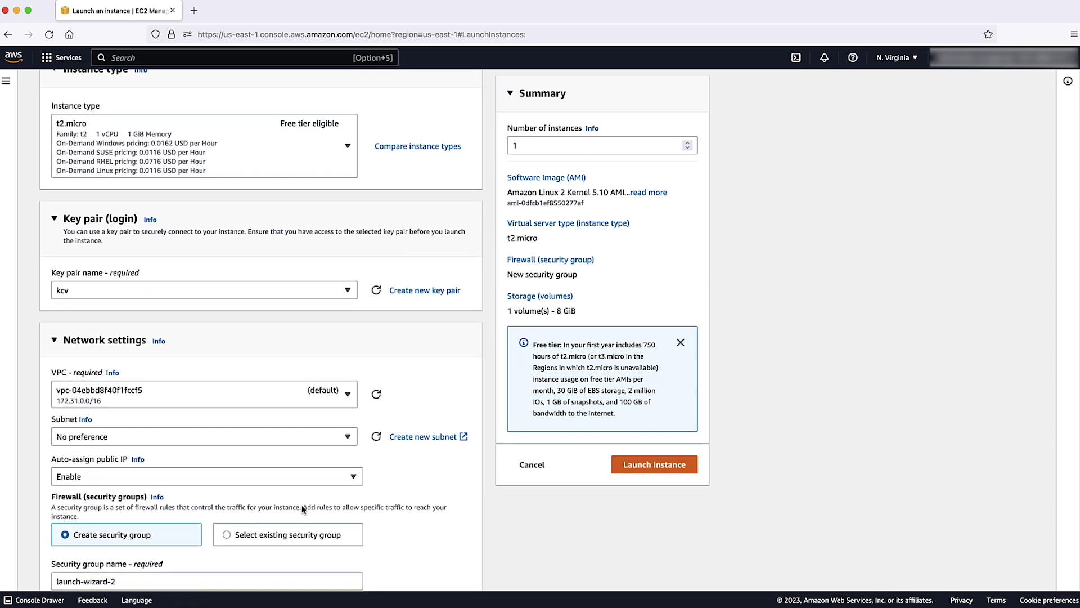
# Pick subnet-05d0b4cc64e67b573 and switch to an existing security group
pyautogui.click(155, 434)
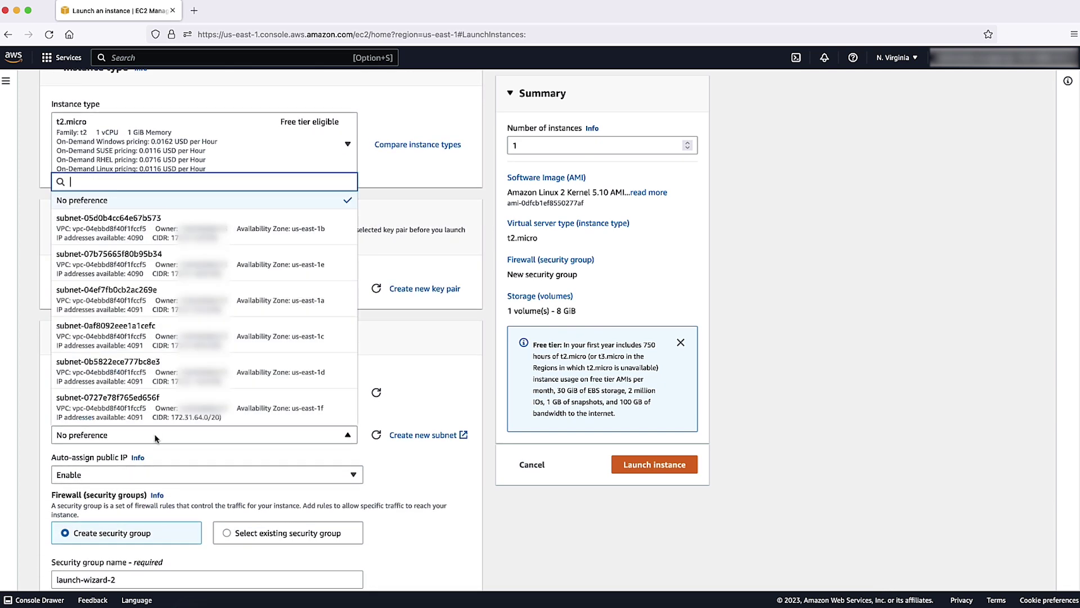
pyautogui.click(175, 237)
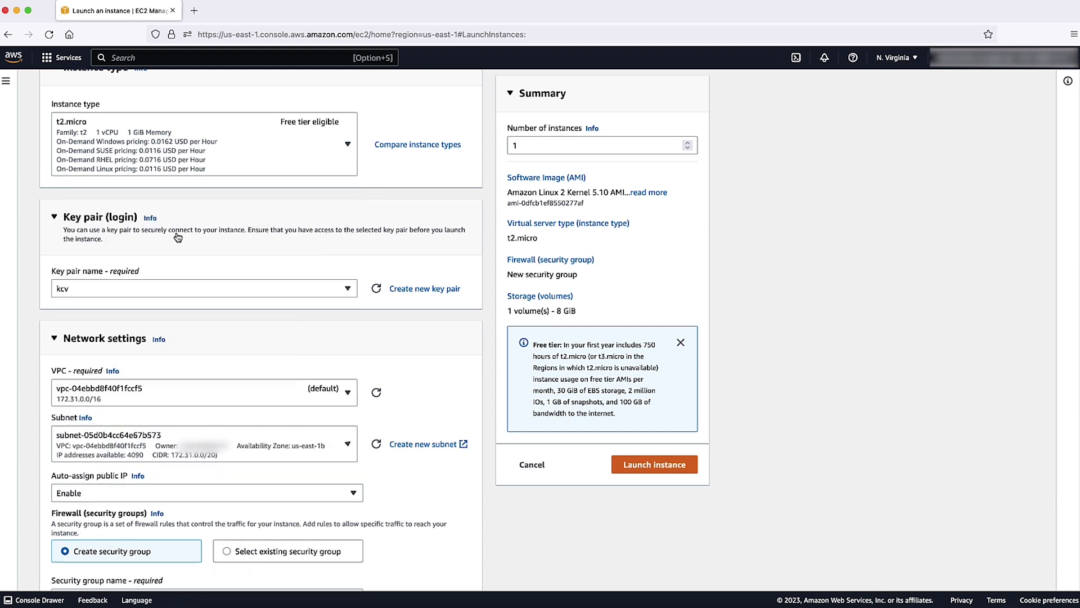
pyautogui.click(226, 551)
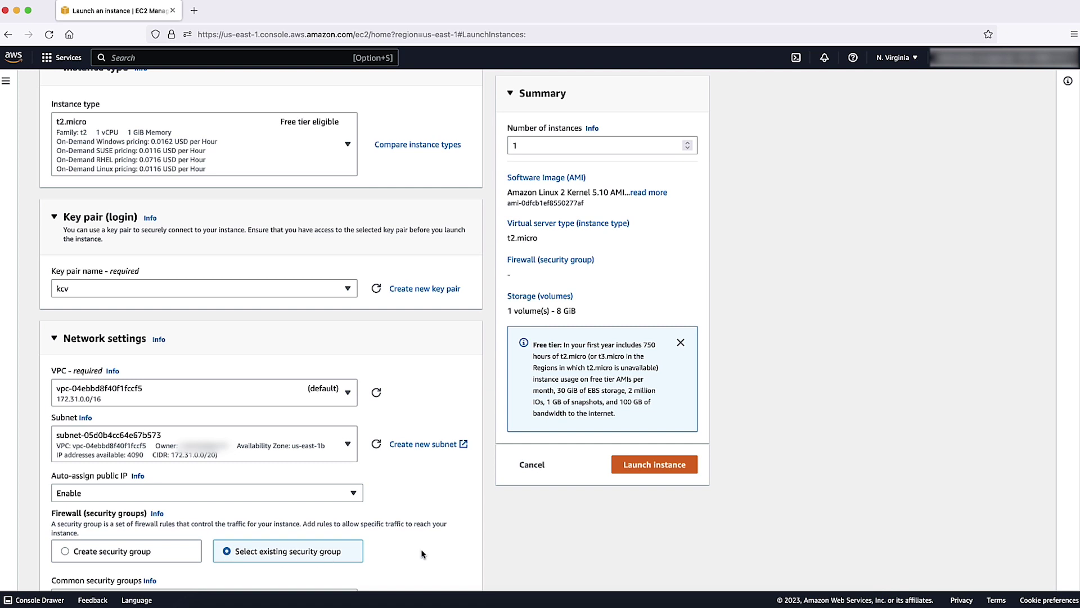
pyautogui.scroll(-1, 413, 546)
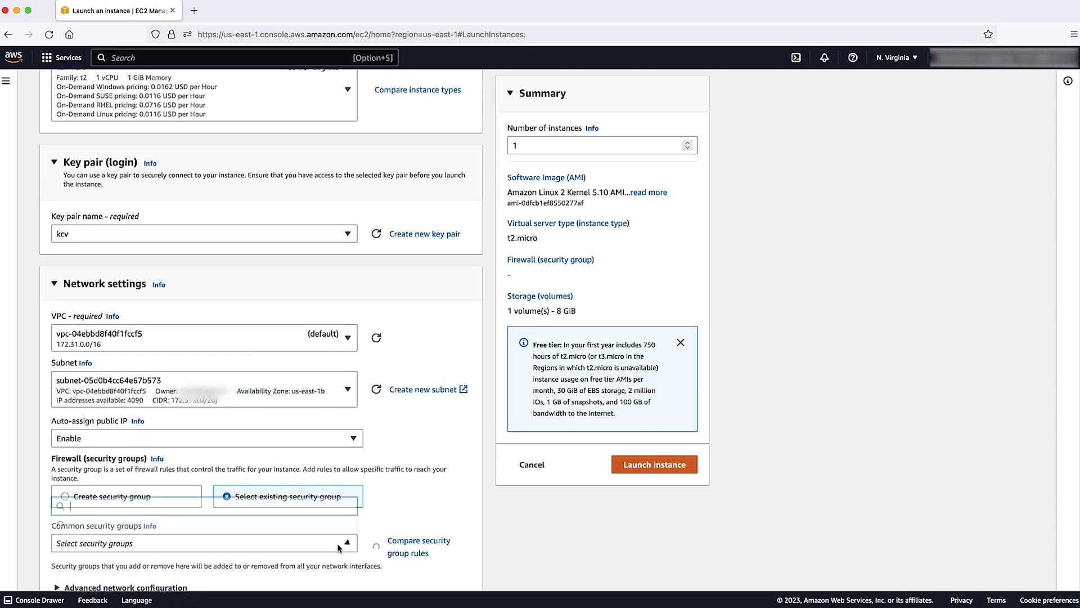
pyautogui.click(337, 546)
# Attach launch-wizard-1 and keep a new interface with primary IP 172.31.10.5
pyautogui.click(155, 498)
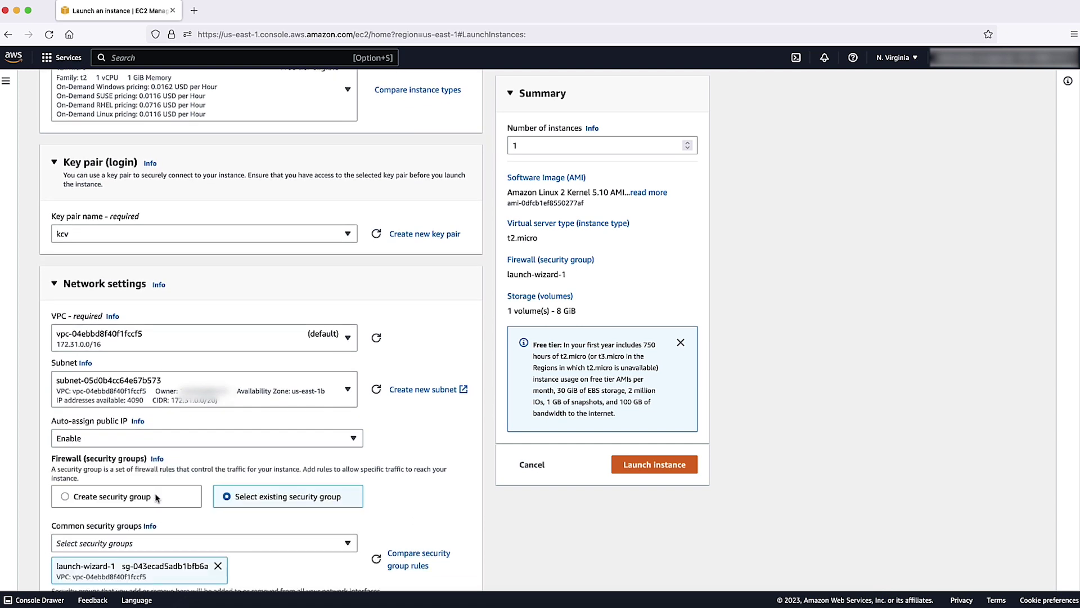
pyautogui.scroll(-3, 400, 536)
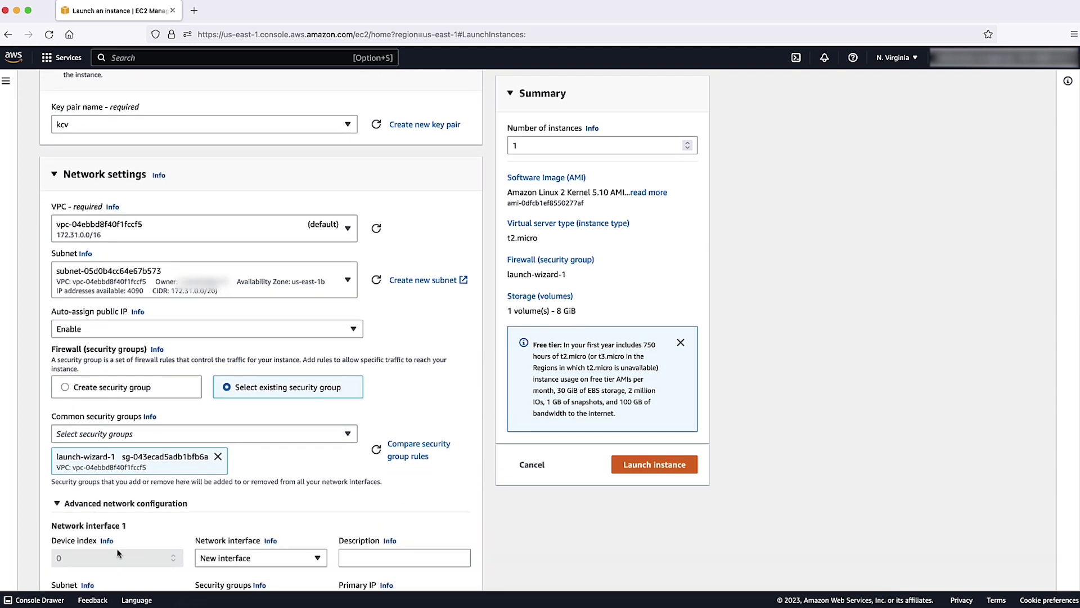
pyautogui.scroll(-2, 118, 554)
pyautogui.scroll(-1, 118, 553)
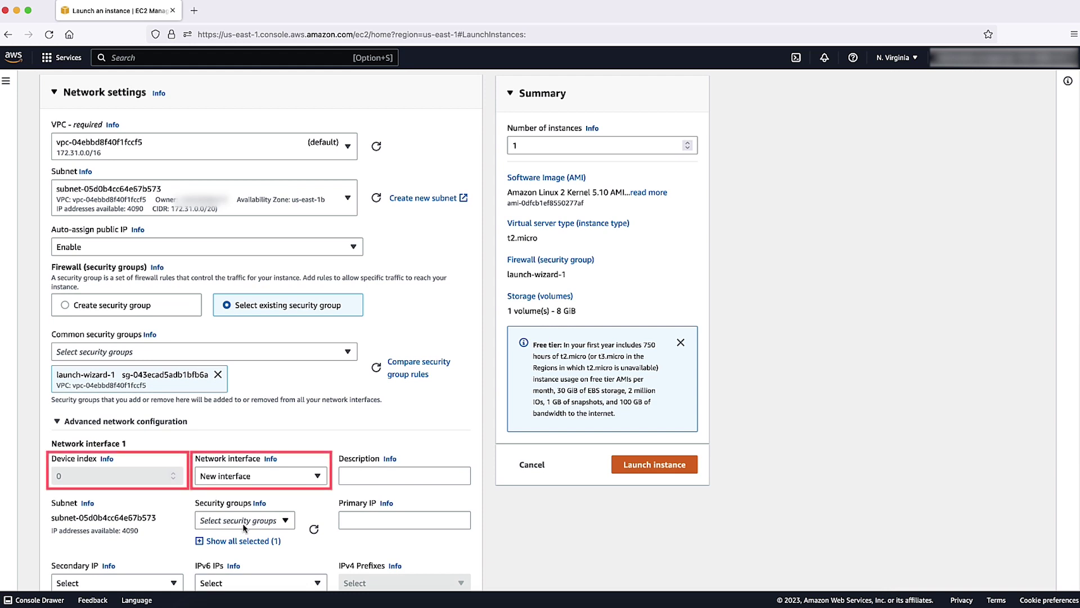
pyautogui.click(248, 480)
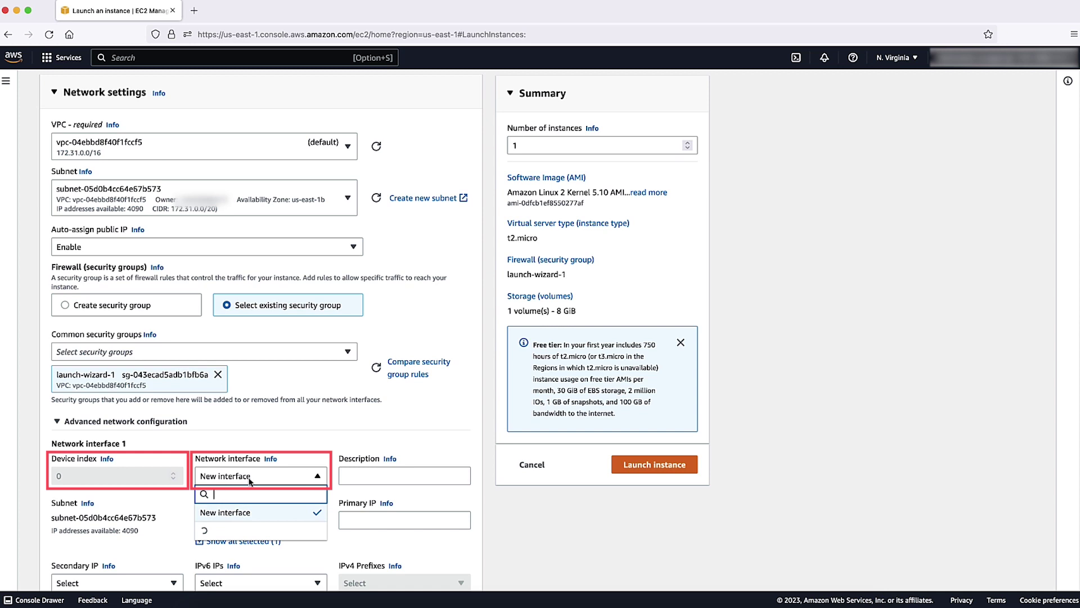
pyautogui.click(232, 513)
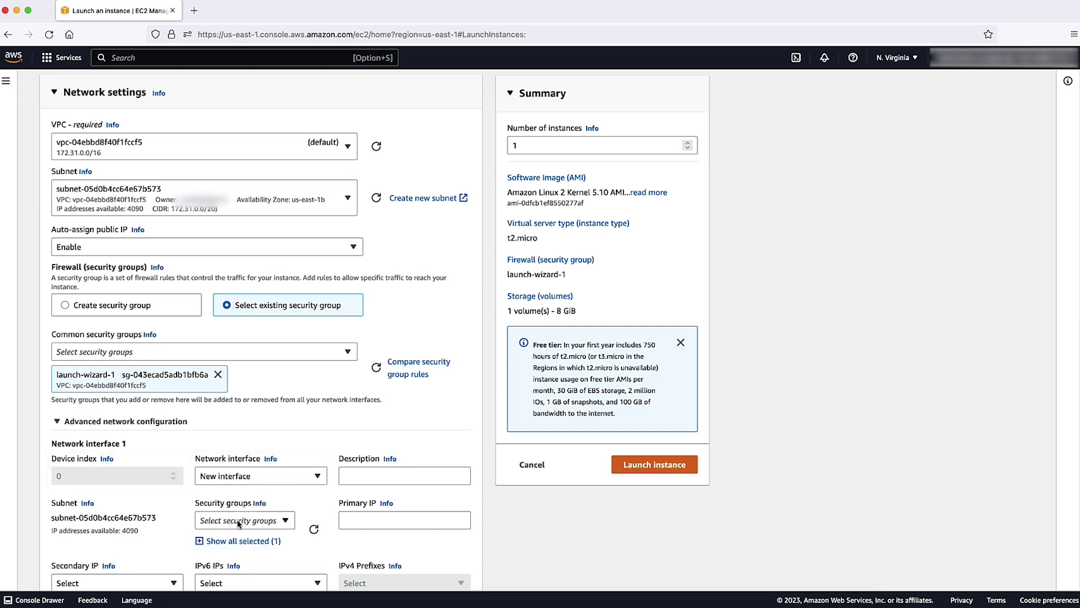
pyautogui.click(238, 522)
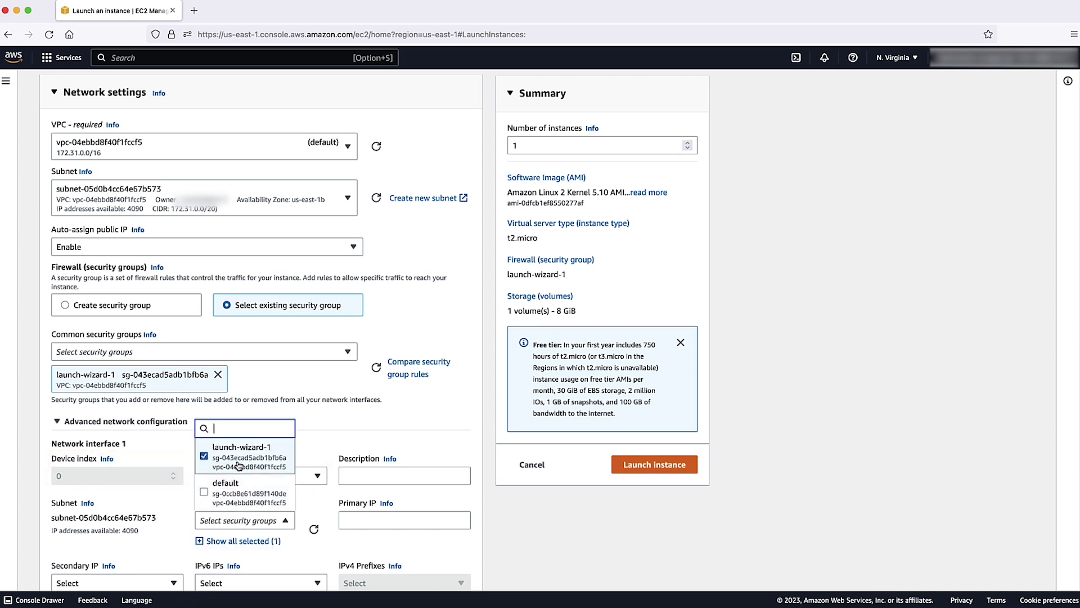
pyautogui.press('Escape')
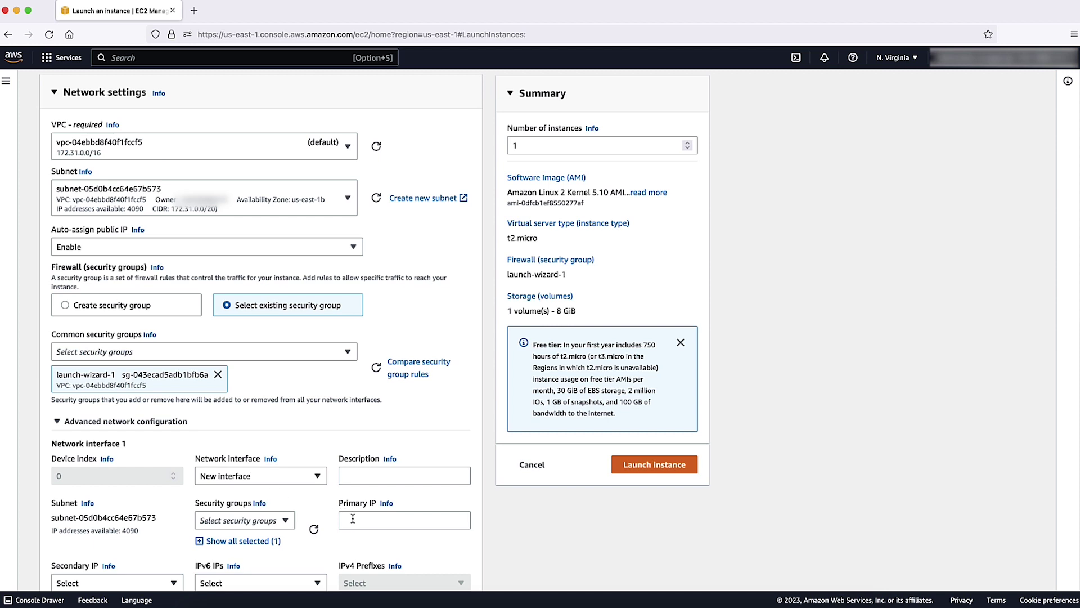
pyautogui.click(353, 518)
pyautogui.write('172.31.10.5')
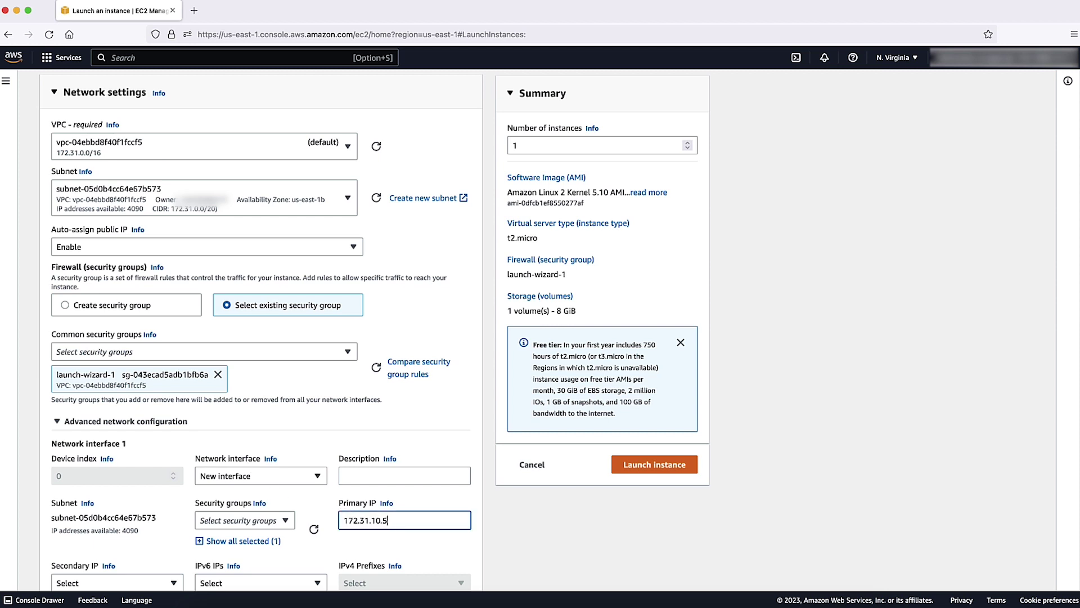
# Confirm the 172.31.10.5 primary IP and launch the demo instance
pyautogui.click(506, 529)
pyautogui.scroll(-5, 506, 529)
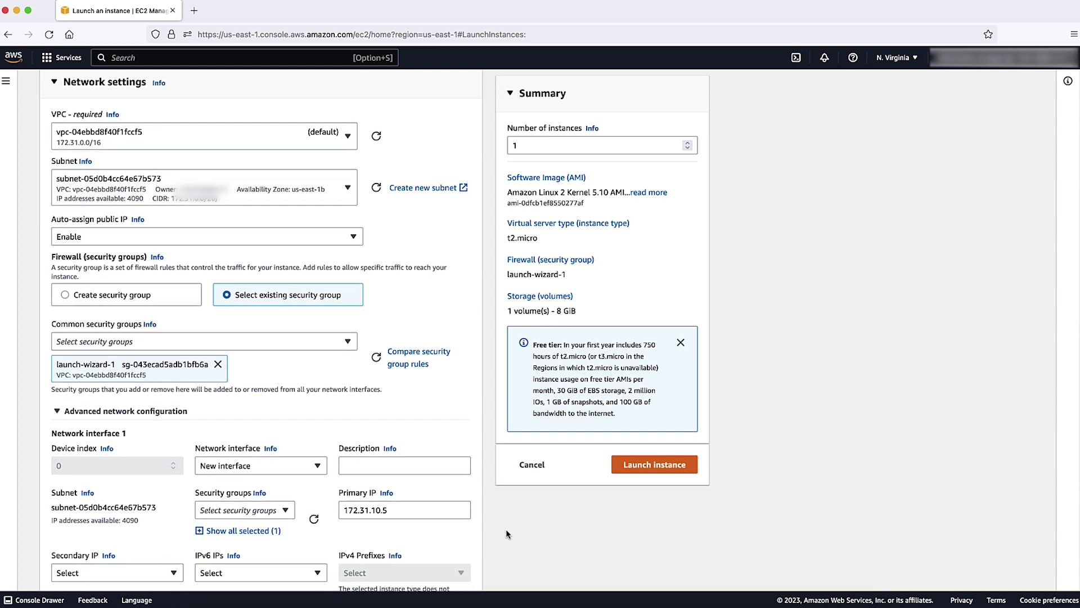
pyautogui.scroll(-2, 506, 529)
pyautogui.scroll(-2, 506, 529)
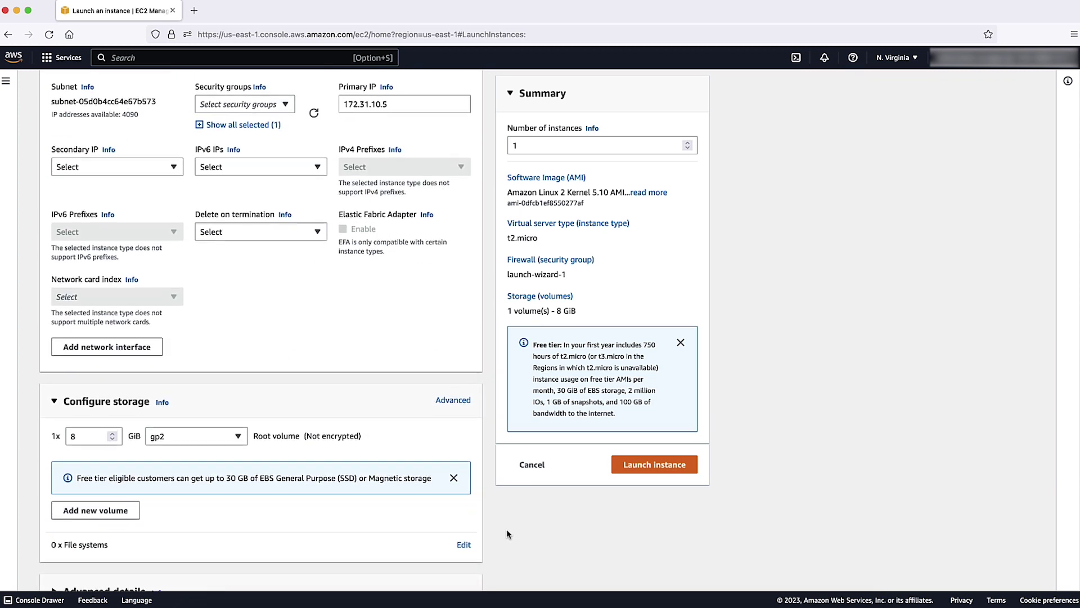
pyautogui.scroll(-2, 507, 530)
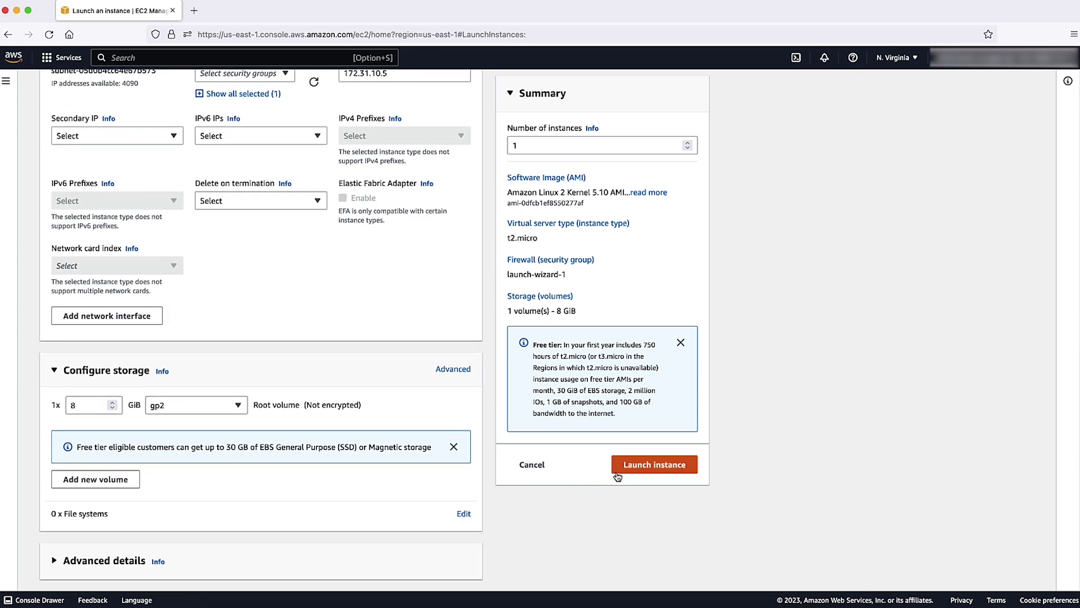
pyautogui.click(638, 471)
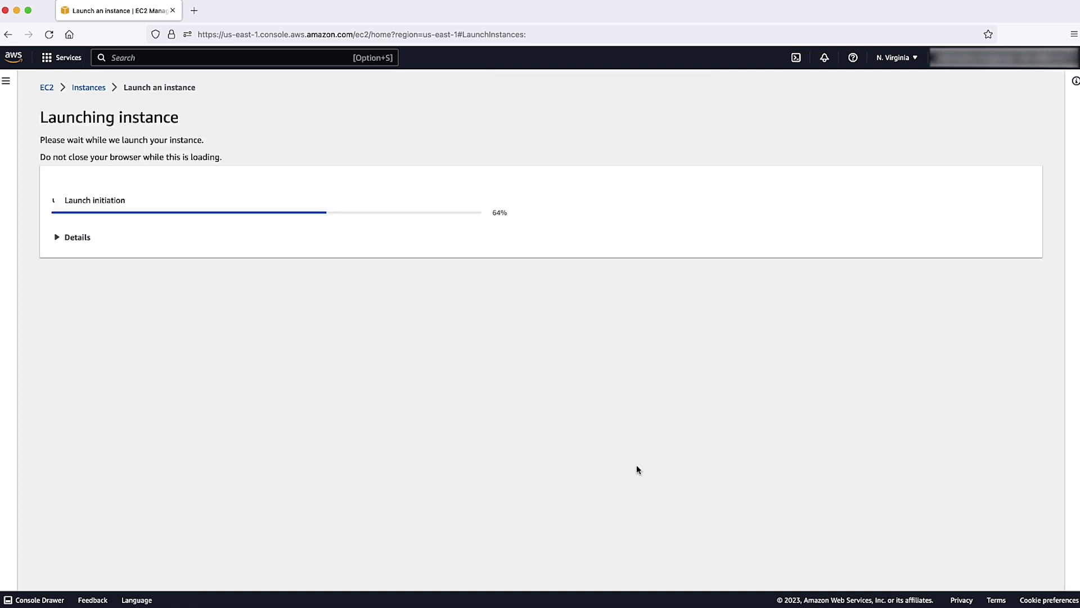